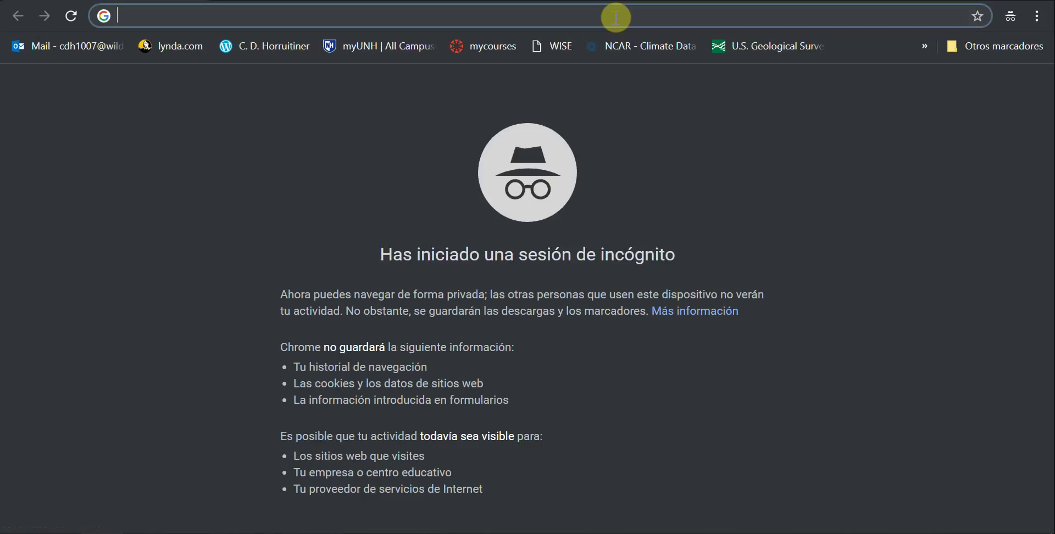
Step: Load earthengine.google.com/signup in the incognito window, correcting the 'sihnup' typo
text(earthengine.)
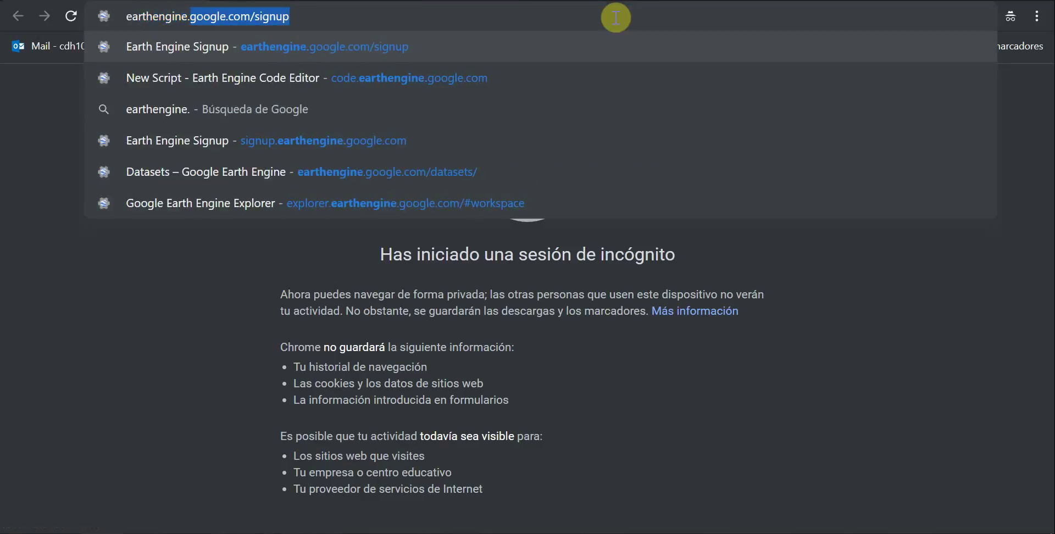
text(google.com)
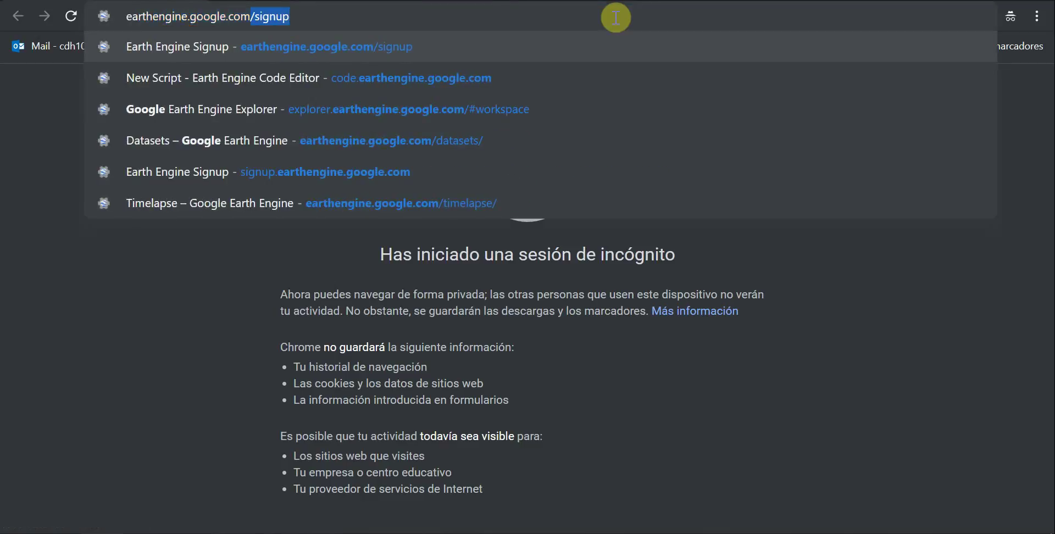
text(/sihnup)
key(BackSpace)
key(BackSpace)
key(BackSpace)
key(BackSpace)
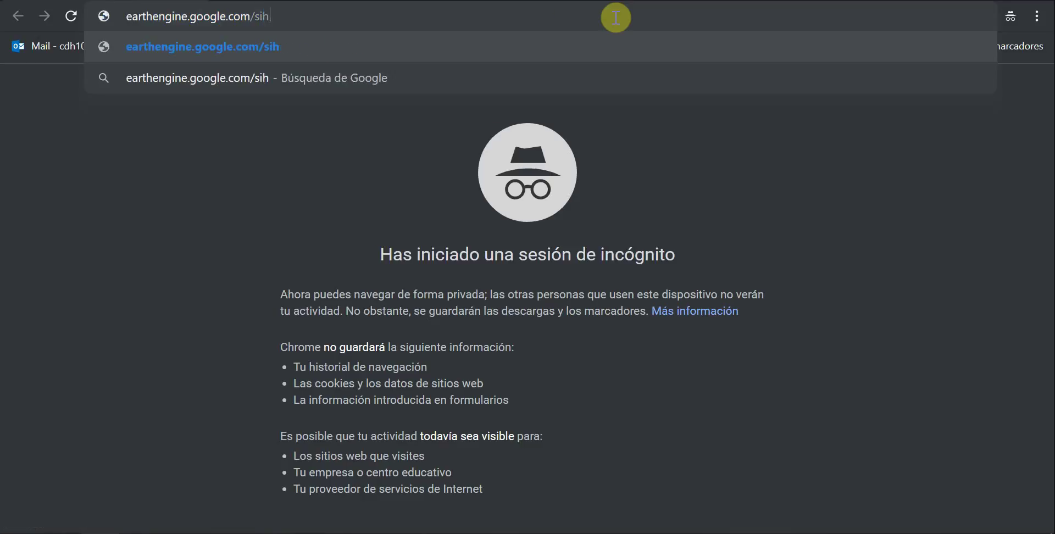
key(BackSpace)
text(gnup)
key(Return)
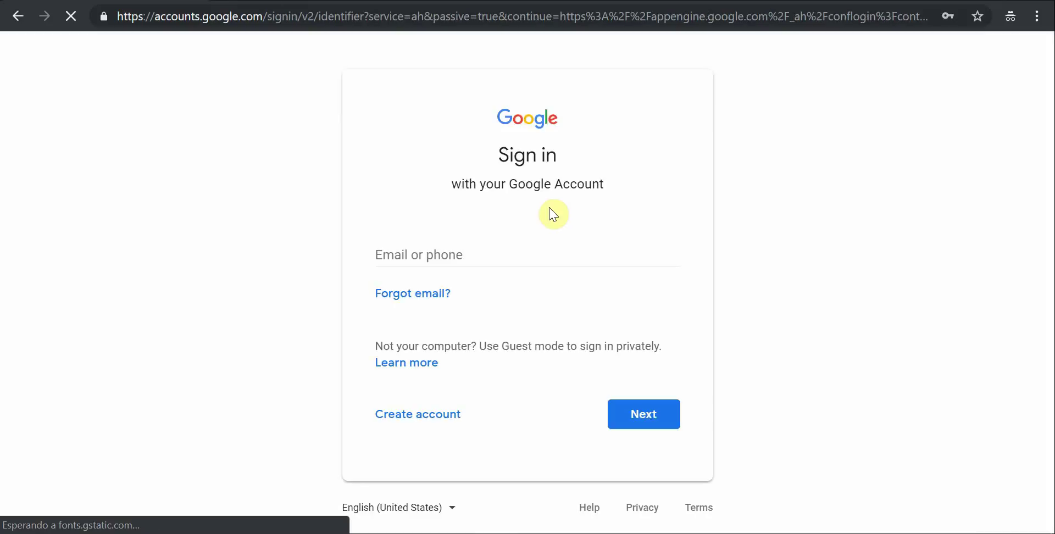
Step: Enter the account's email address in the sign-in field, dismissing the saved-account suggestions
click(446, 251)
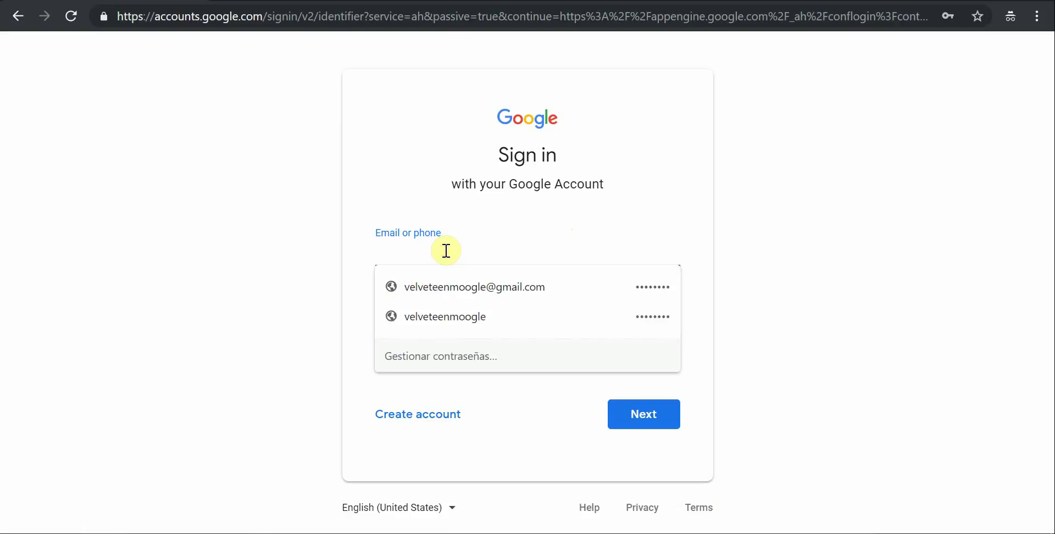
click(801, 264)
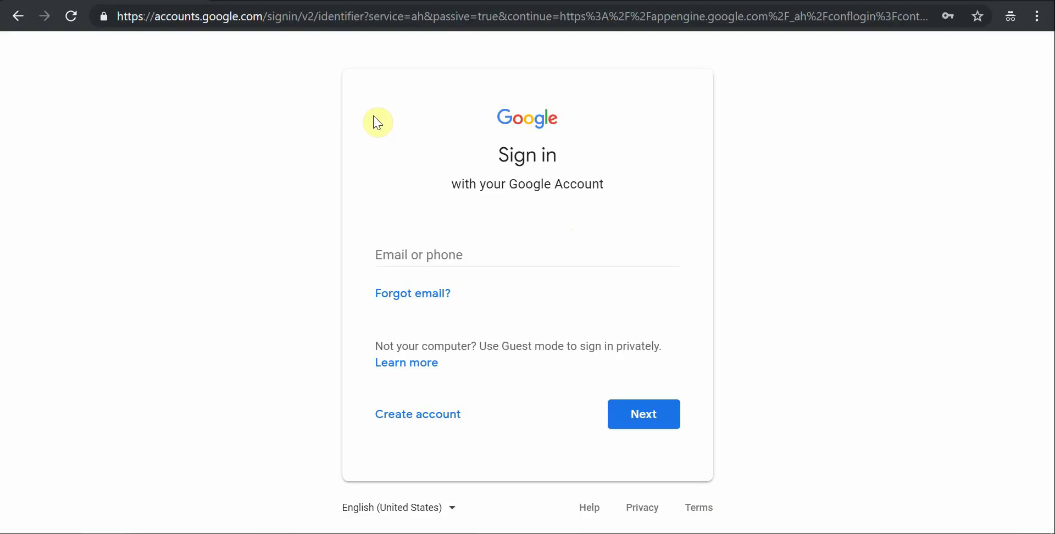
click(515, 254)
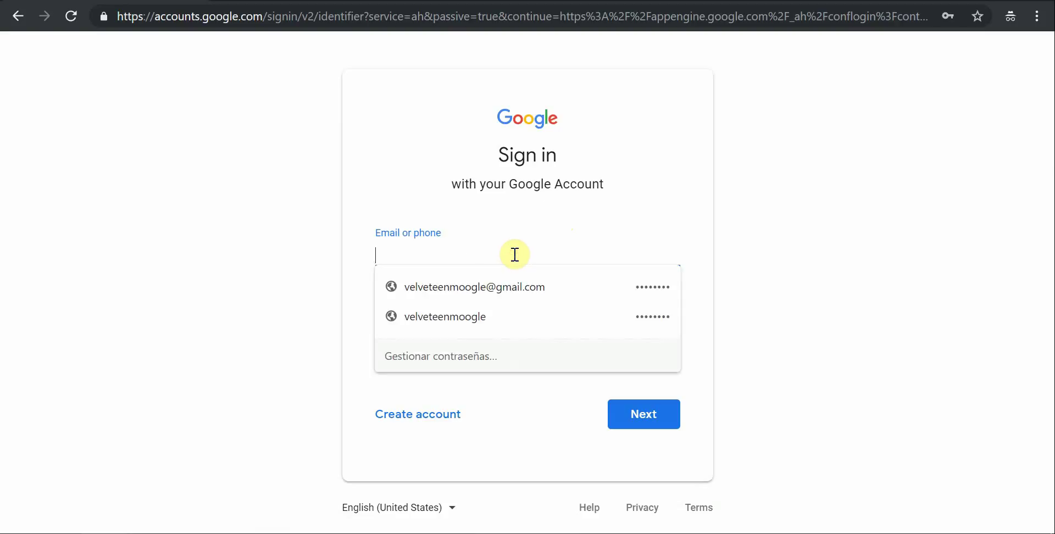
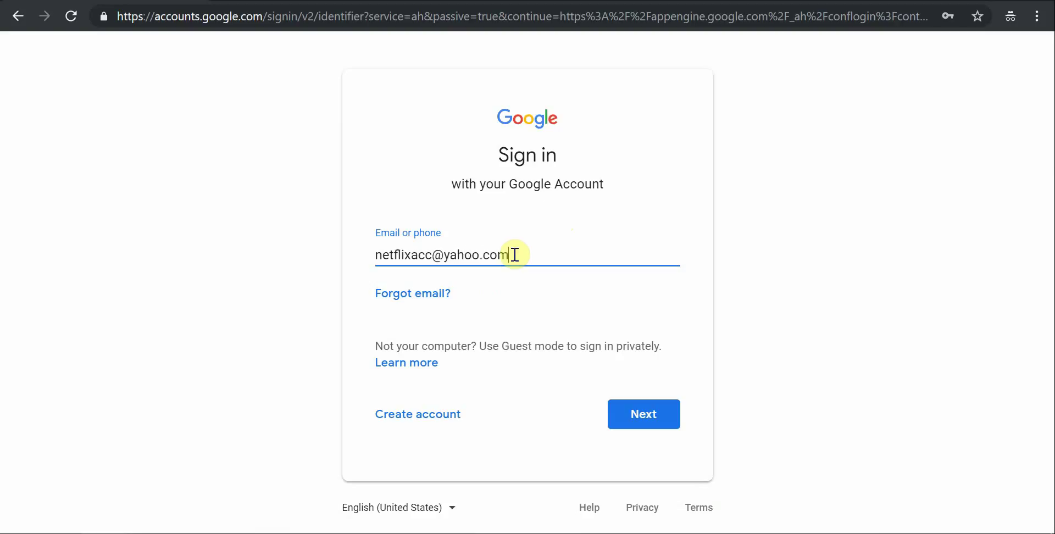
key(Tab)
Step: Advance to the password step and enter the account password to finish signing in
click(662, 418)
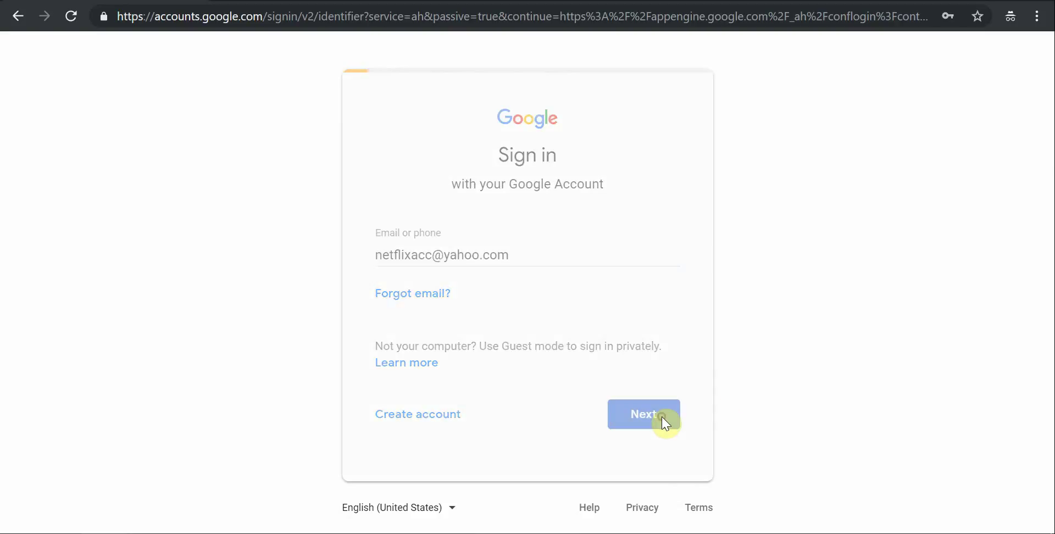
text(•••••)
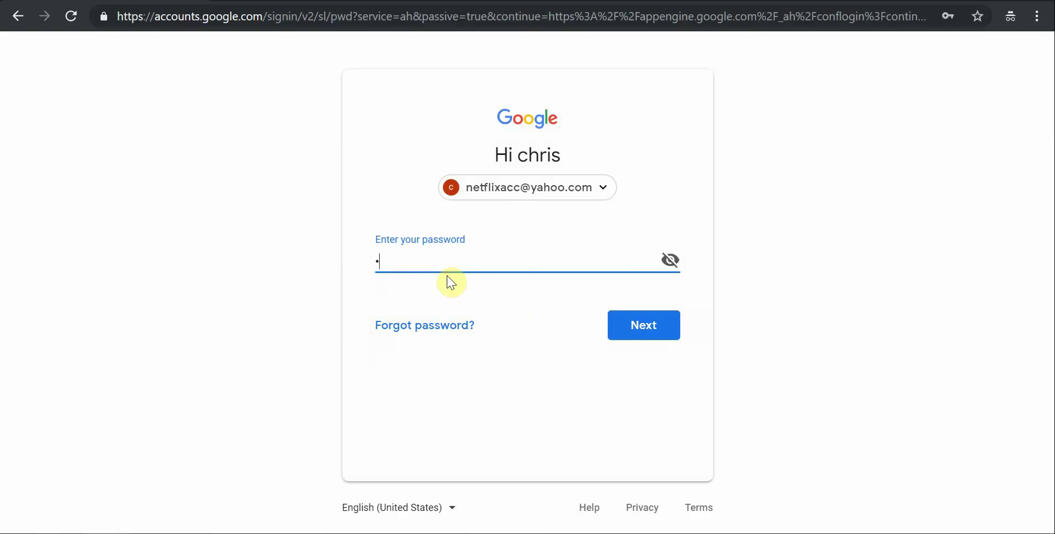
text(•••)
click(625, 324)
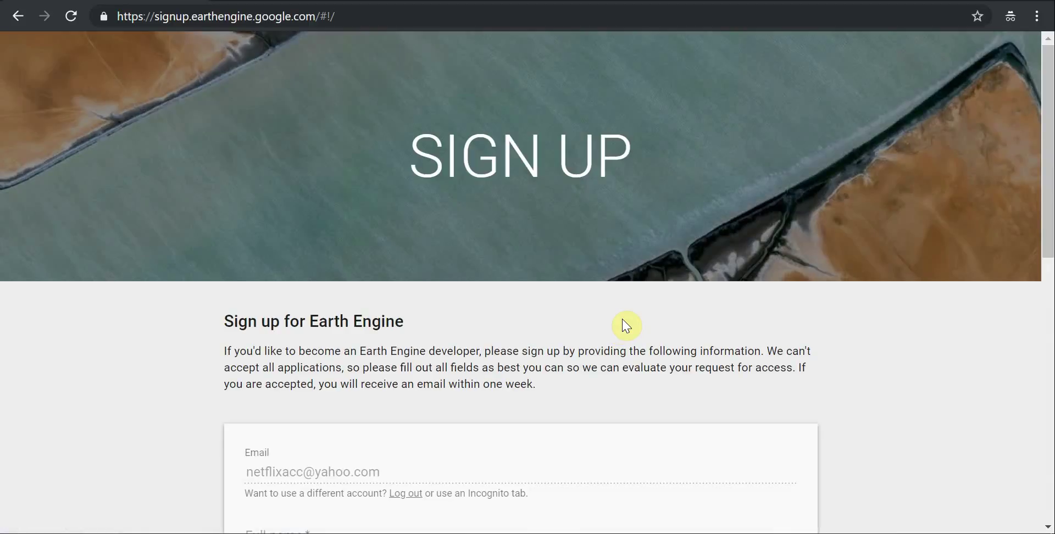
Step: Look over the sign-up form's fields, then select the Affiliation/Institution field
scroll(626, 326, down, 2)
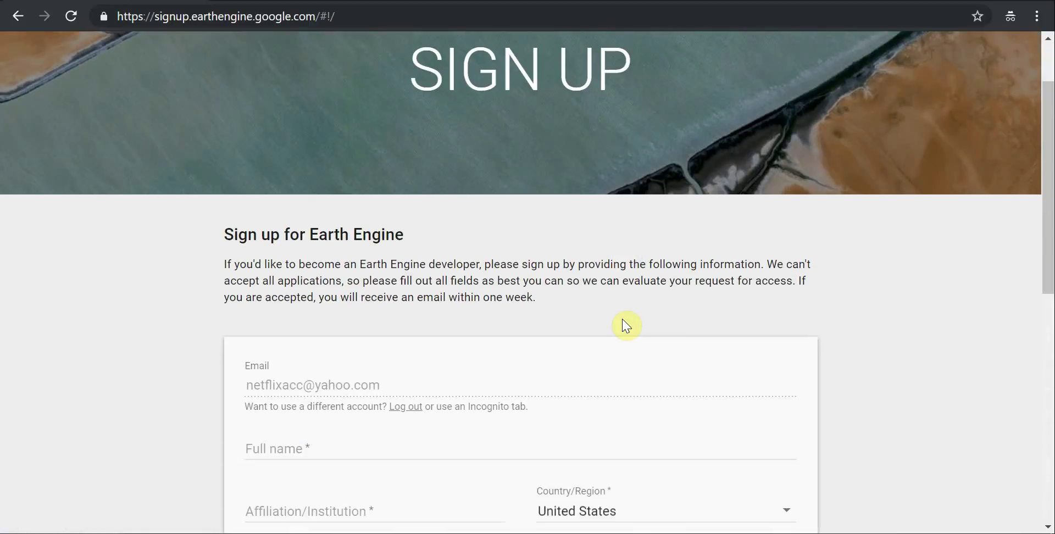
scroll(626, 326, down, 2)
scroll(626, 325, up, 4)
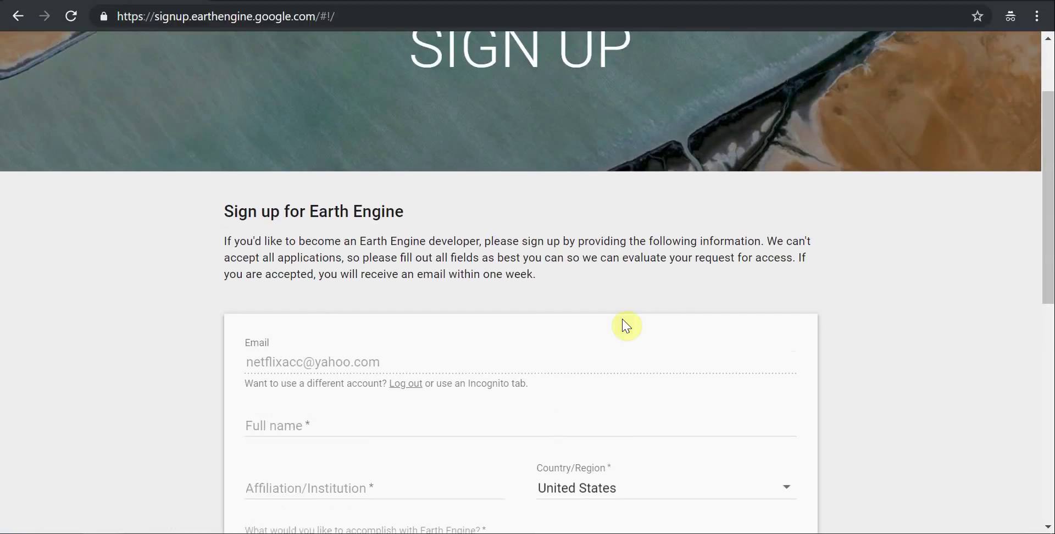
scroll(626, 325, down, 1)
scroll(626, 326, down, 3)
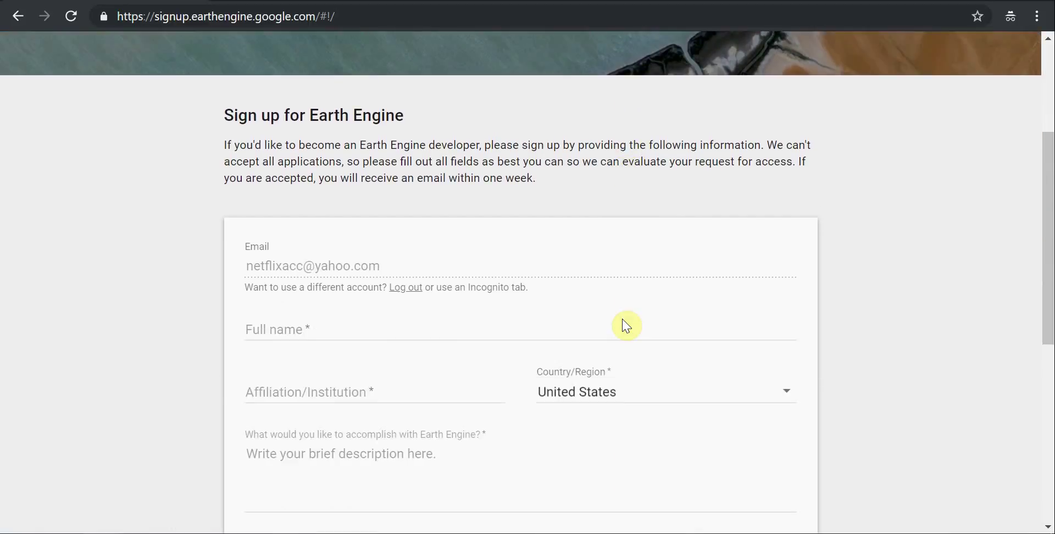
scroll(627, 325, up, 1)
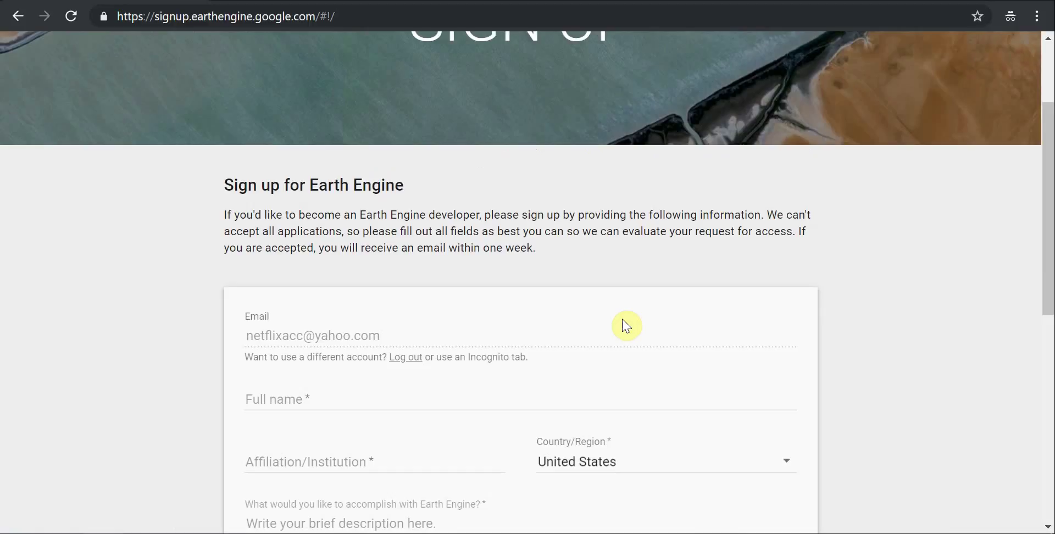
scroll(627, 326, up, 1)
scroll(626, 326, down, 3)
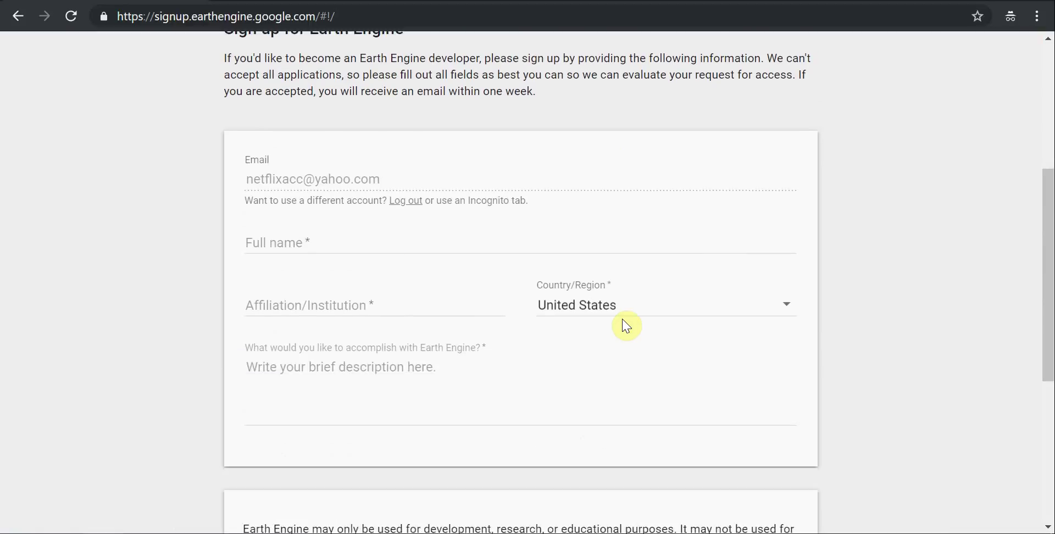
scroll(377, 250, down, 1)
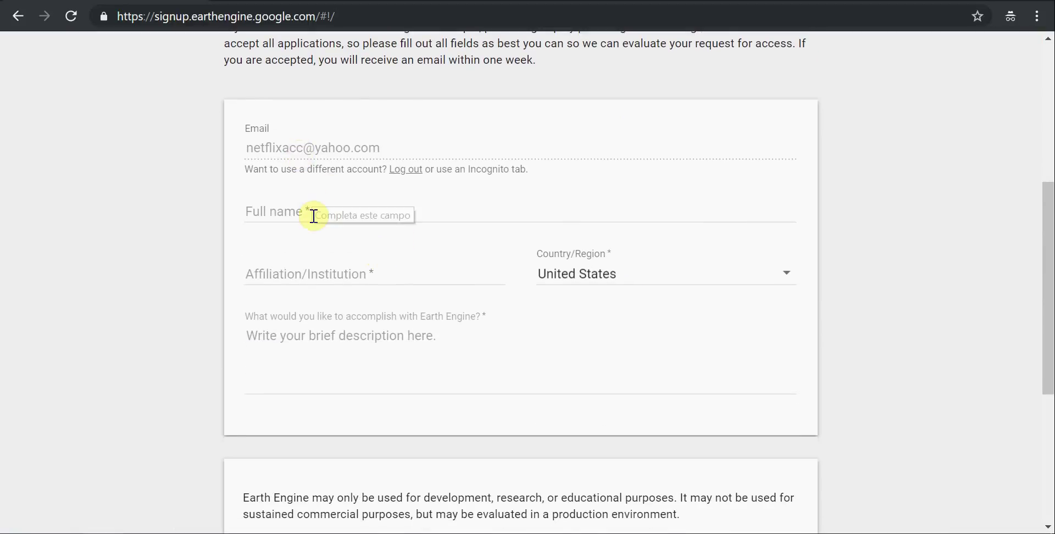
scroll(313, 217, down, 1)
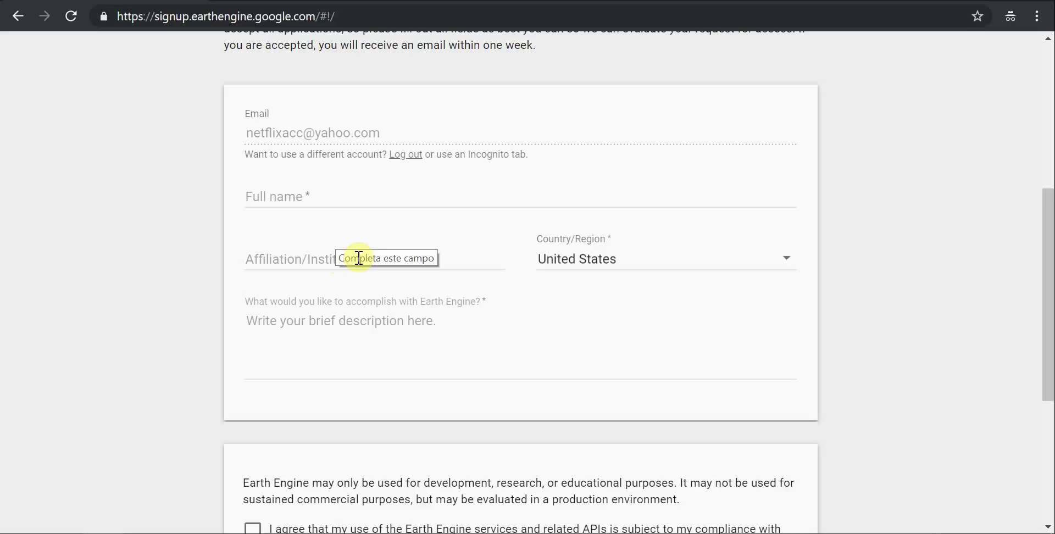
click(363, 259)
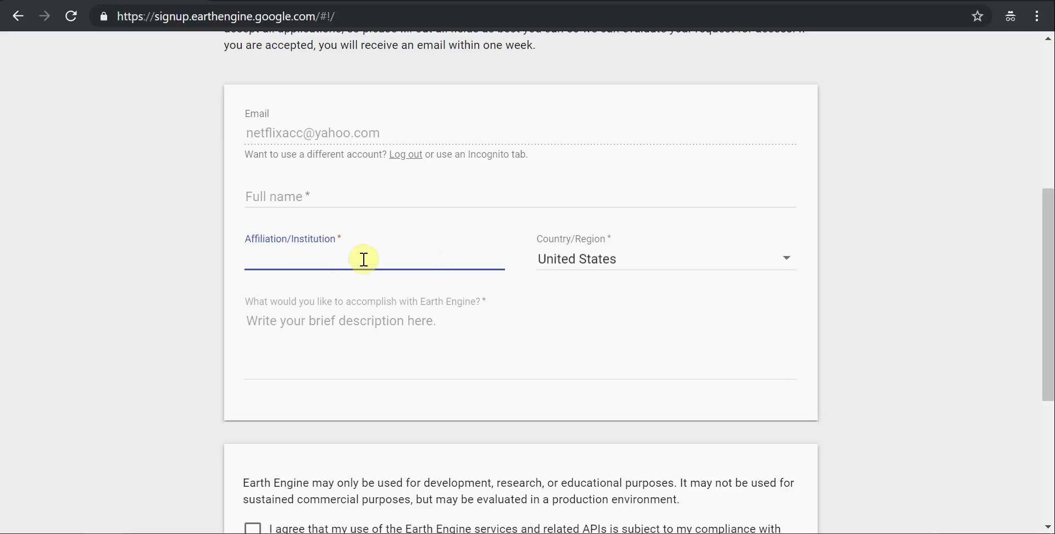
scroll(390, 263, down, 1)
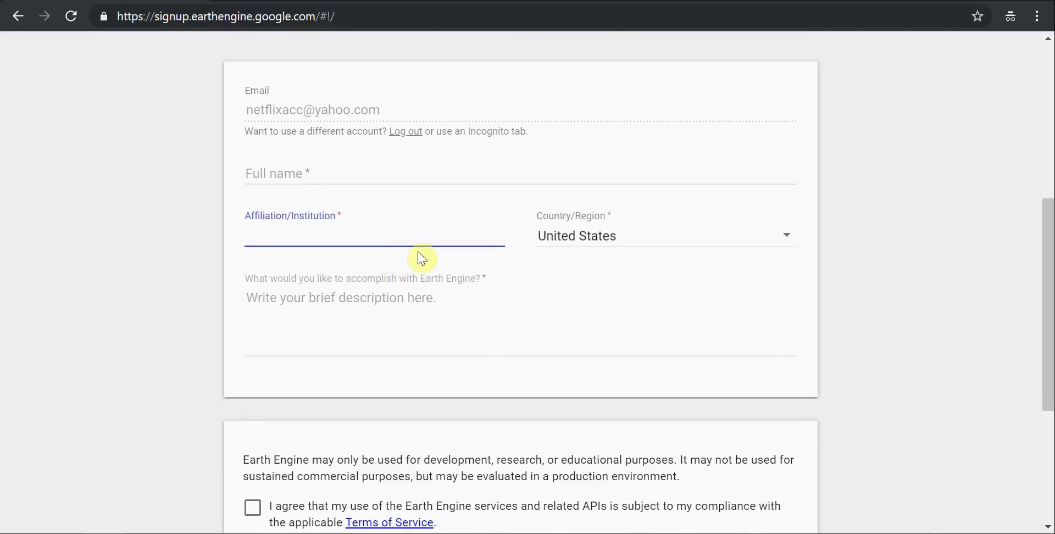
Step: Select the 'What would you like to accomplish' box, leaving Affiliation/Institution empty and flagged required
click(396, 349)
scroll(395, 350, down, 1)
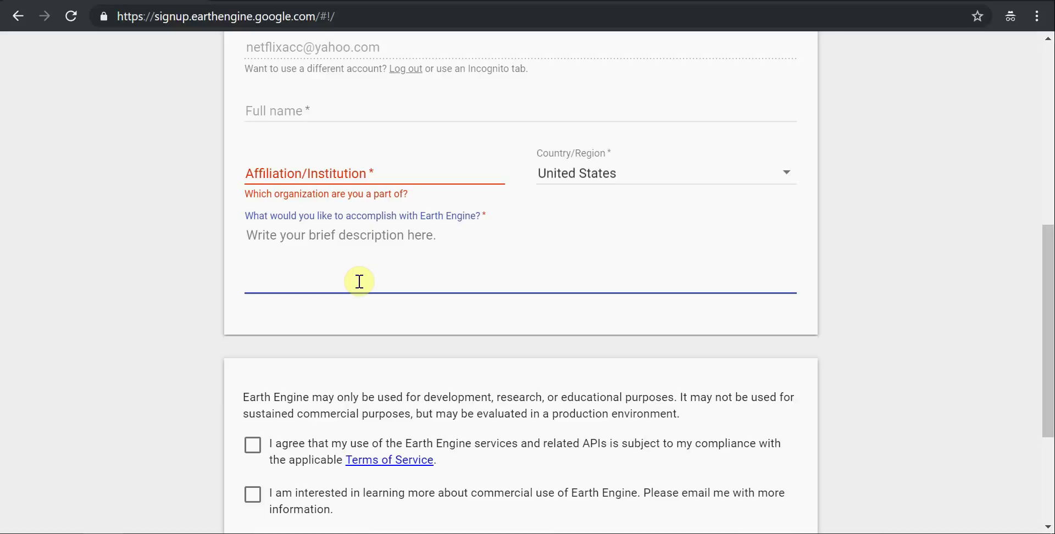
scroll(360, 283, down, 1)
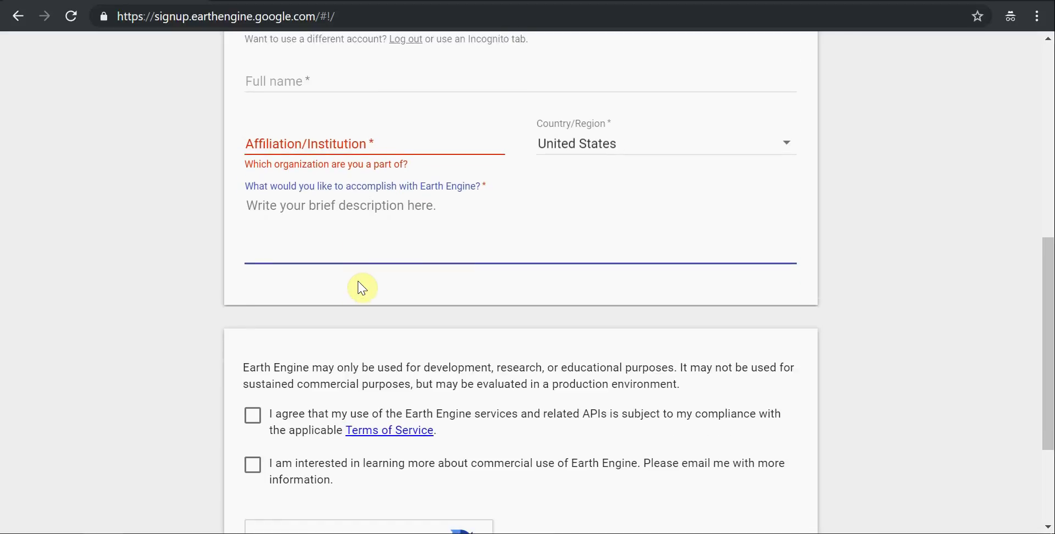
scroll(363, 287, up, 2)
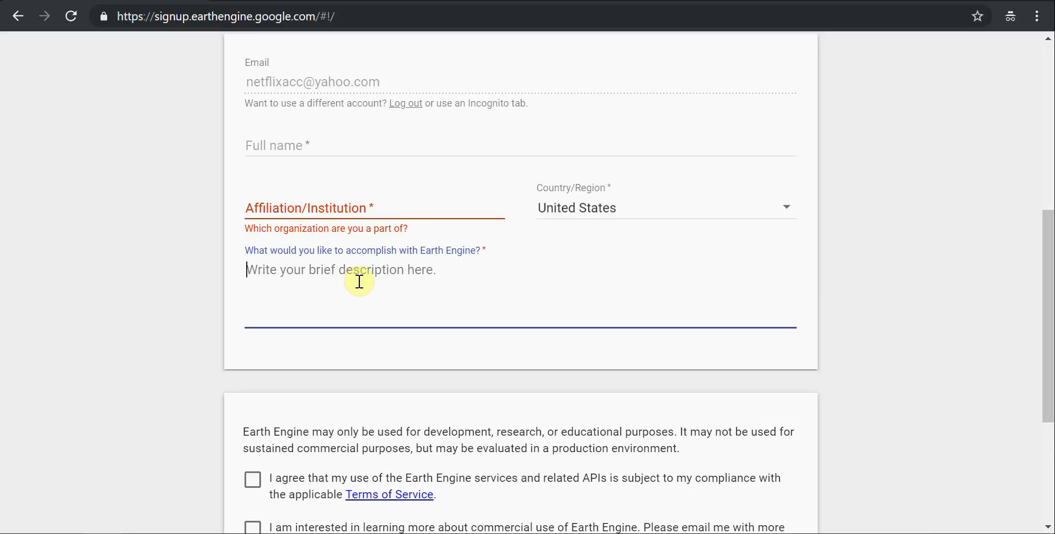
scroll(308, 286, up, 1)
scroll(290, 275, down, 4)
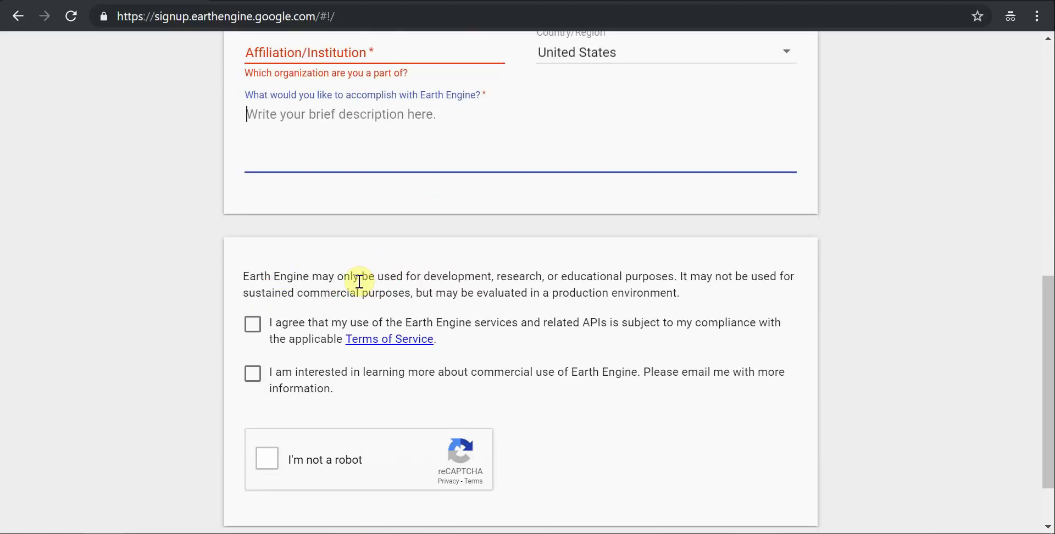
scroll(361, 285, down, 1)
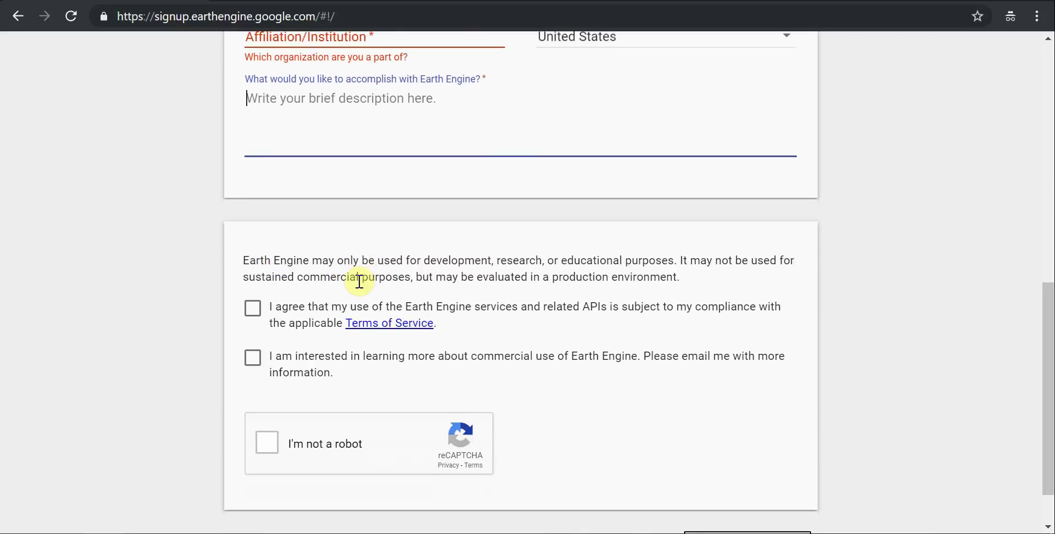
scroll(360, 281, up, 3)
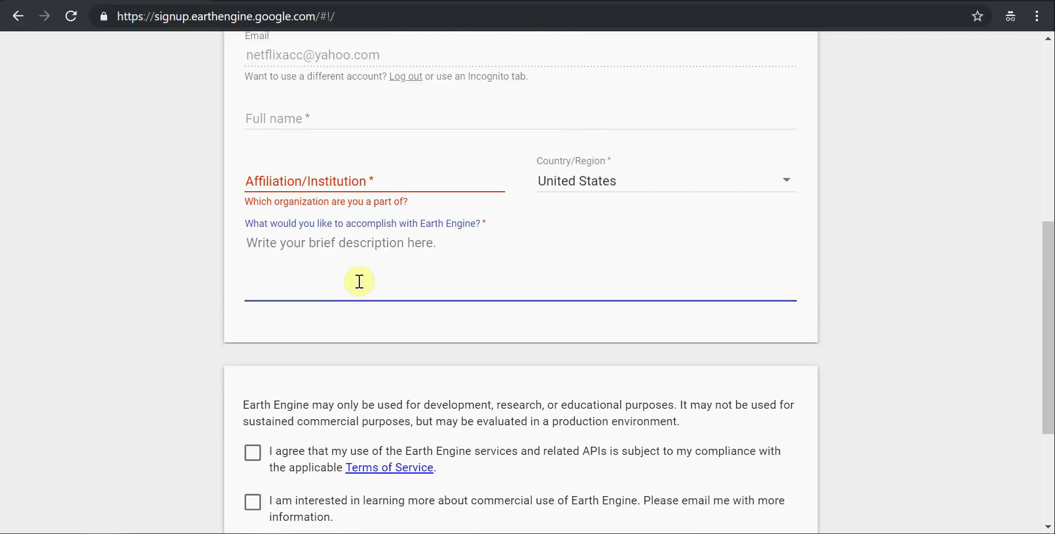
scroll(433, 287, up, 2)
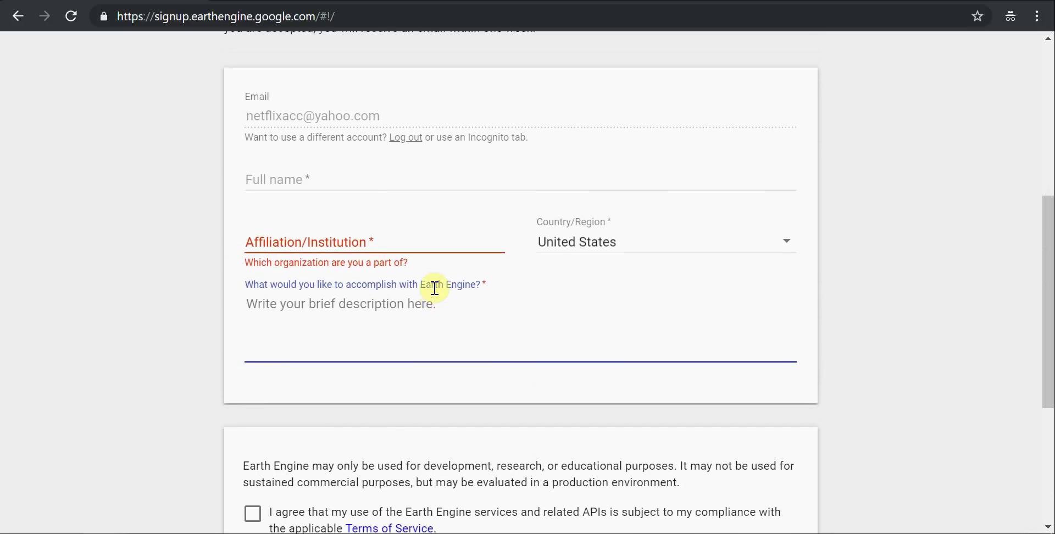
scroll(438, 295, down, 4)
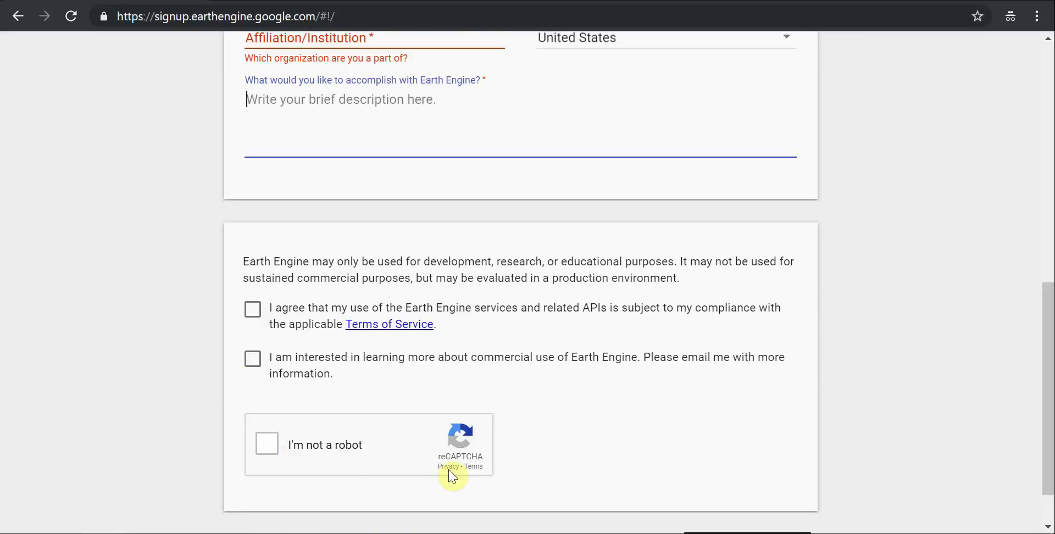
scroll(775, 313, up, 1)
scroll(773, 311, down, 2)
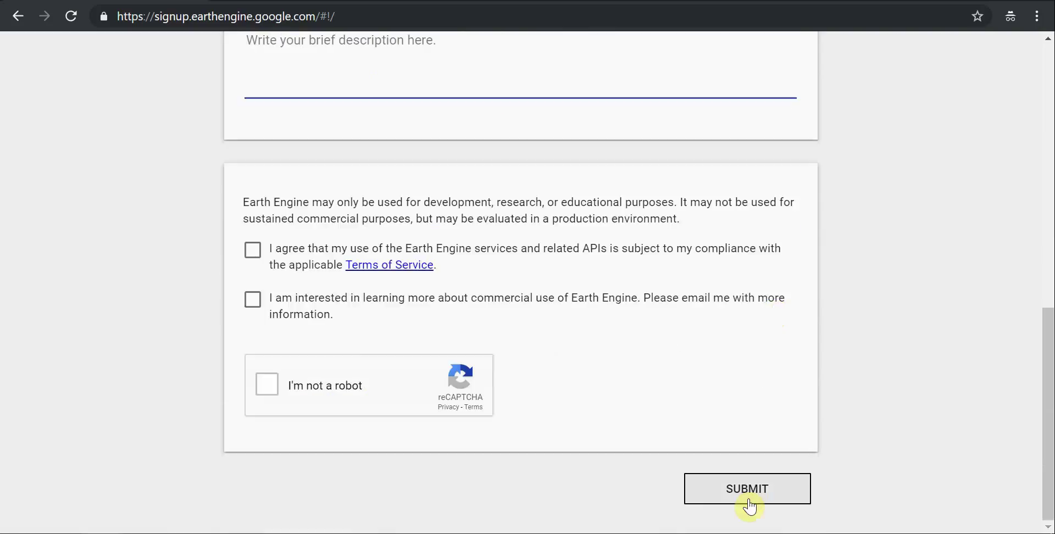
scroll(890, 282, up, 3)
scroll(892, 281, up, 2)
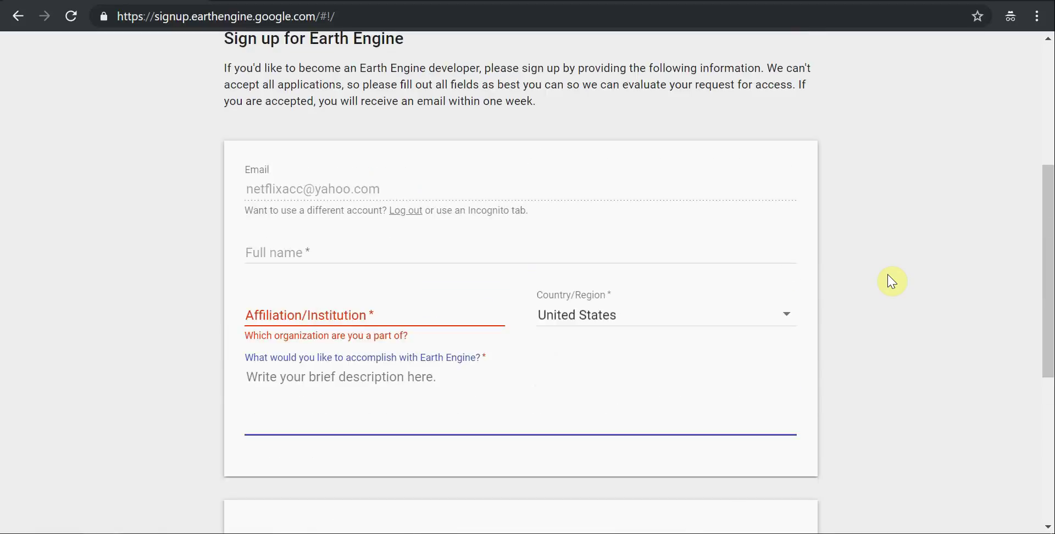
scroll(891, 281, up, 2)
scroll(891, 281, up, 1)
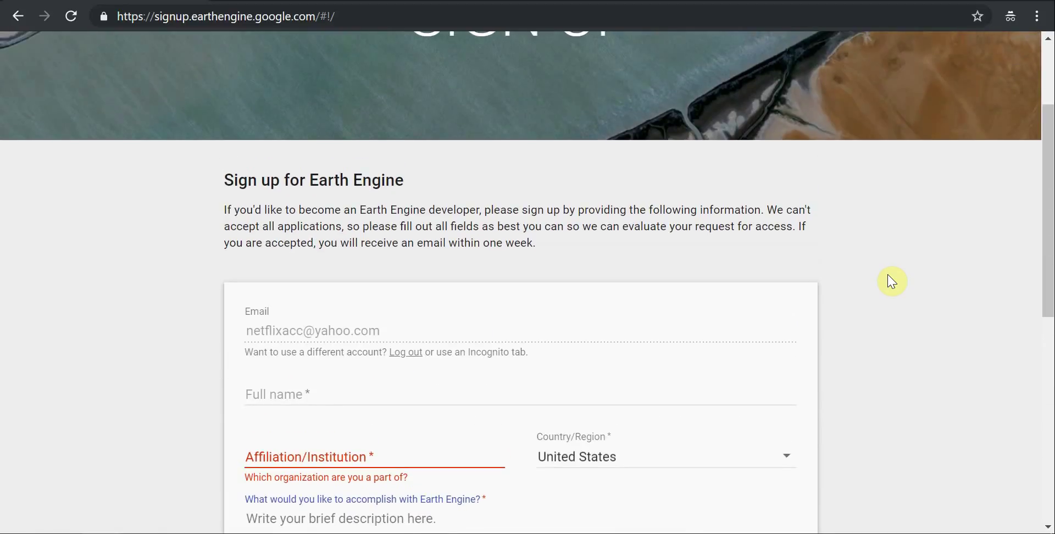
scroll(892, 281, down, 2)
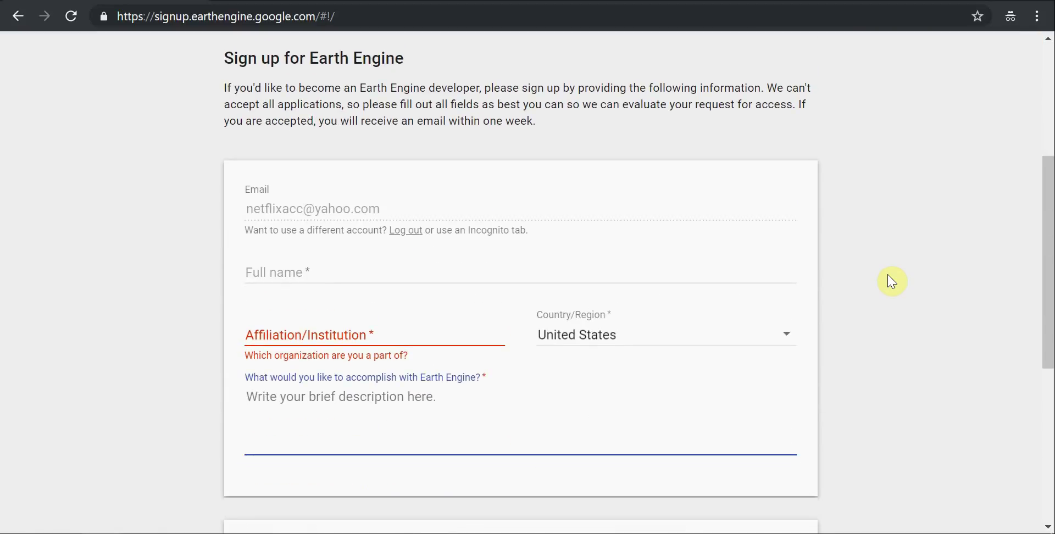